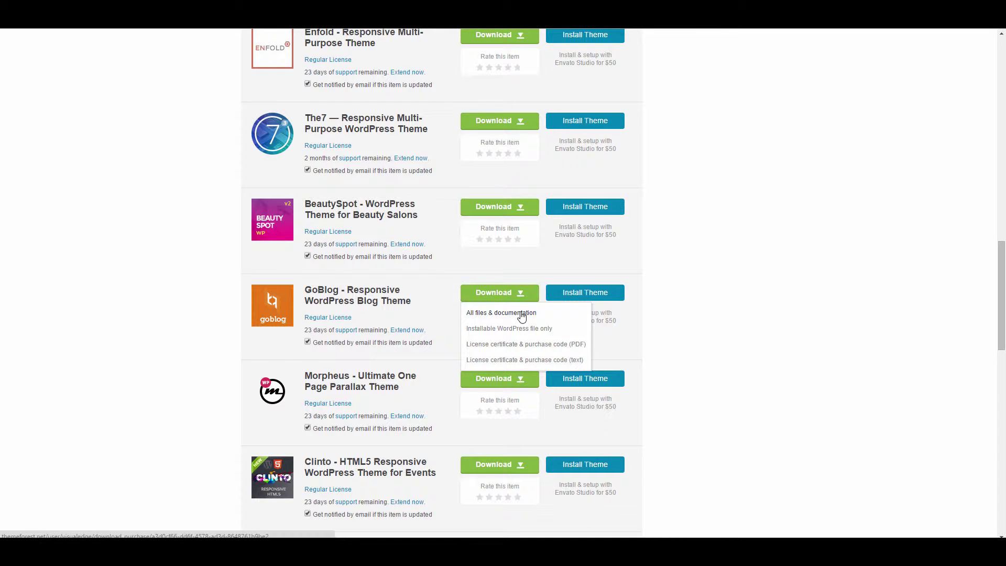
Step: Download all files and documentation of the GoBlog theme, and extract Sample Content and the three zip files into the GoBlog folder
{"action": "left_click", "coordinate": [521, 317]}
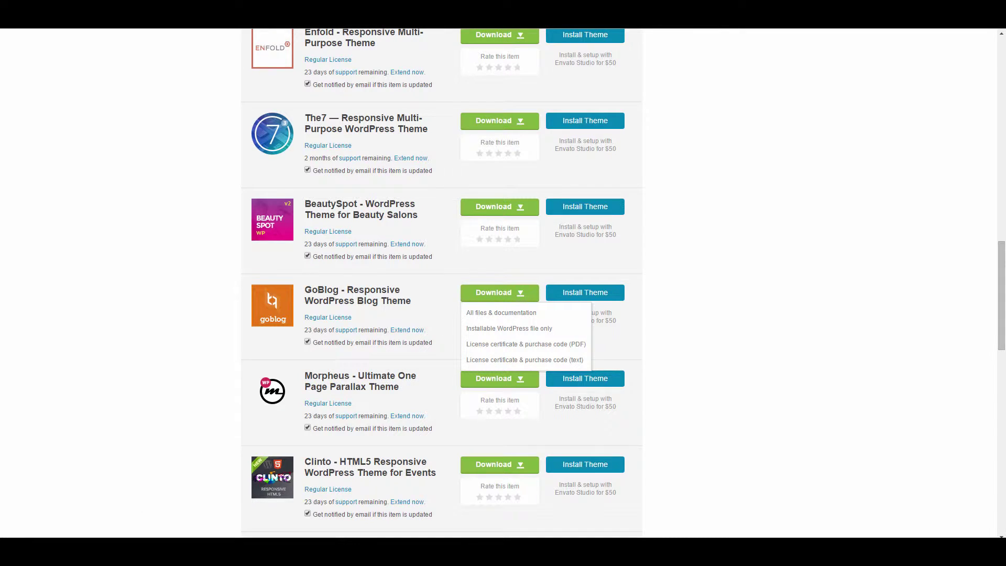
{"action": "left_click", "coordinate": [138, 212]}
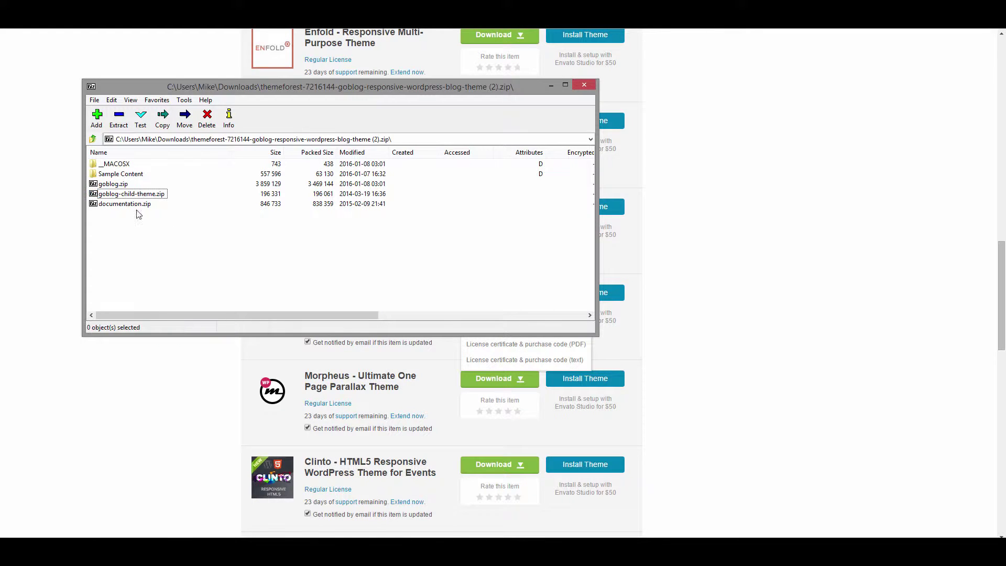
{"action": "left_click_drag", "start_coordinate": [156, 226], "coordinate": [107, 173]}
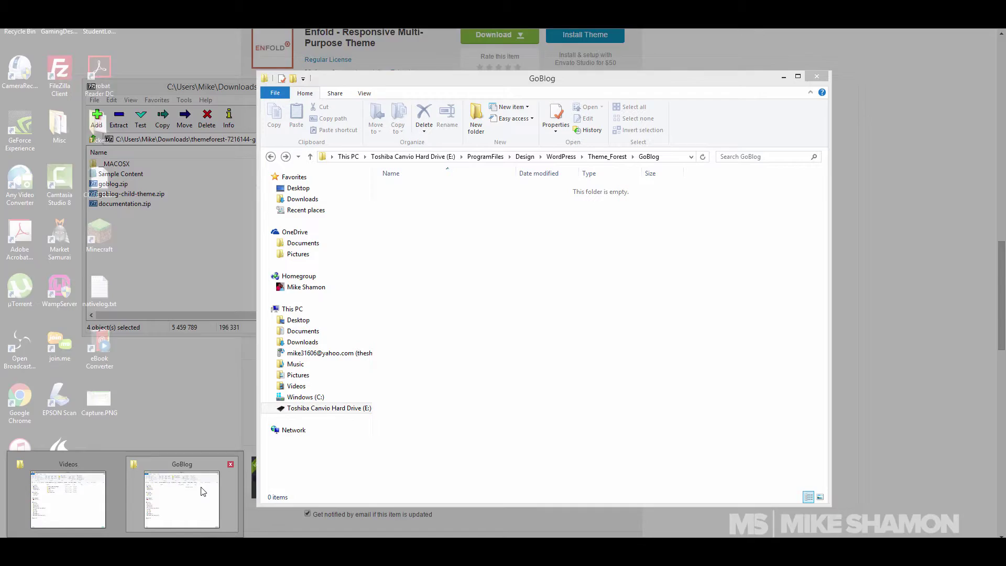
{"action": "left_click", "coordinate": [200, 498]}
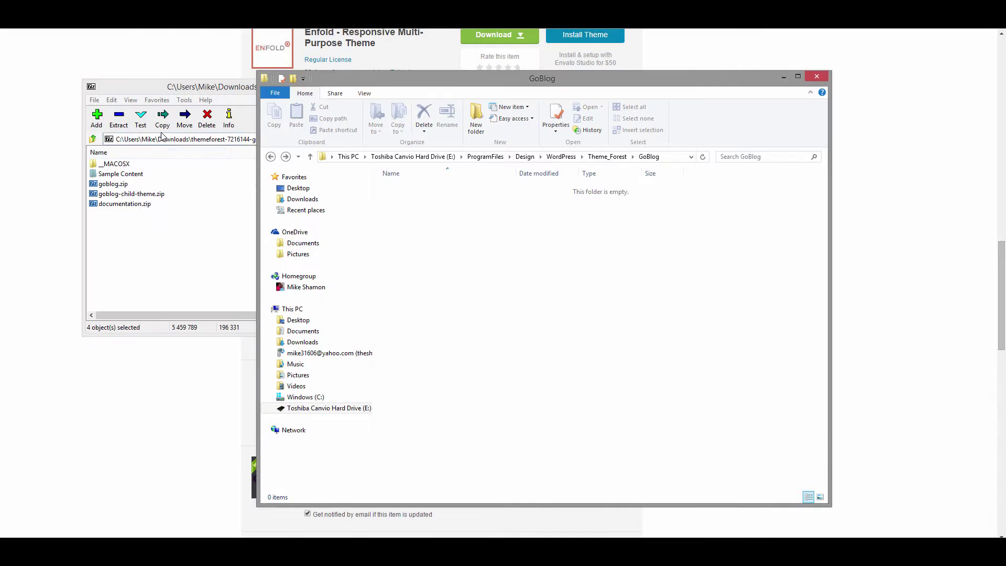
{"action": "left_click", "coordinate": [174, 95]}
{"action": "left_click_drag", "start_coordinate": [124, 204], "coordinate": [665, 303]}
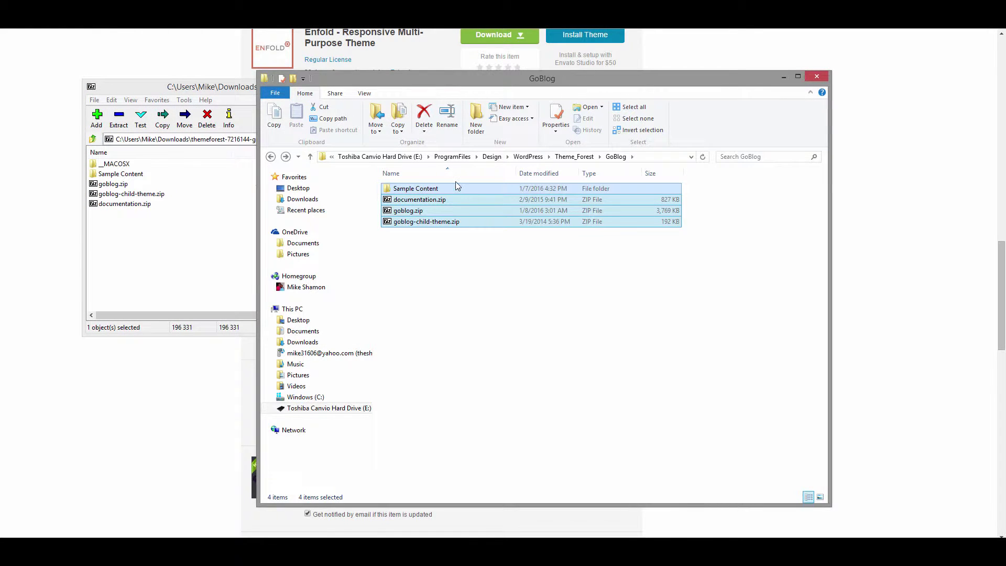
Step: Review the extracted documentation.zip, goblog.zip and goblog-child-theme.zip in the GoBlog folder, and put the archive window away
{"action": "left_click", "coordinate": [430, 192]}
{"action": "left_click", "coordinate": [432, 201]}
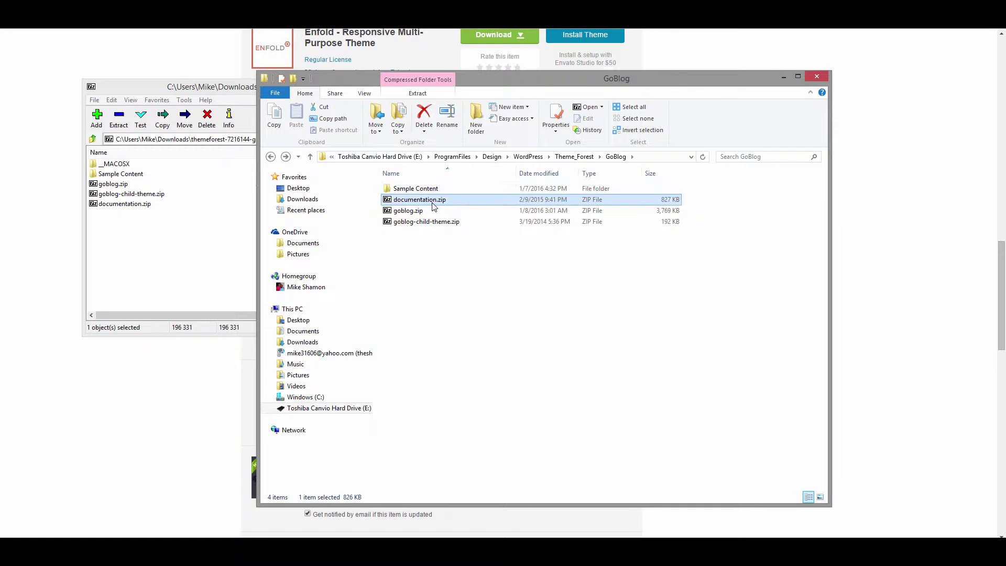
{"action": "left_click", "coordinate": [412, 211]}
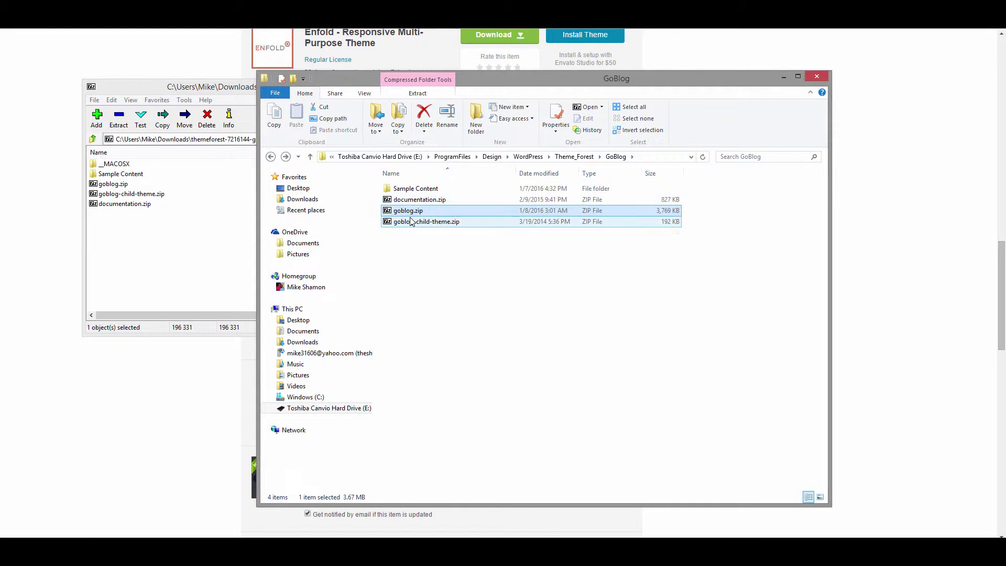
{"action": "left_click", "coordinate": [443, 223]}
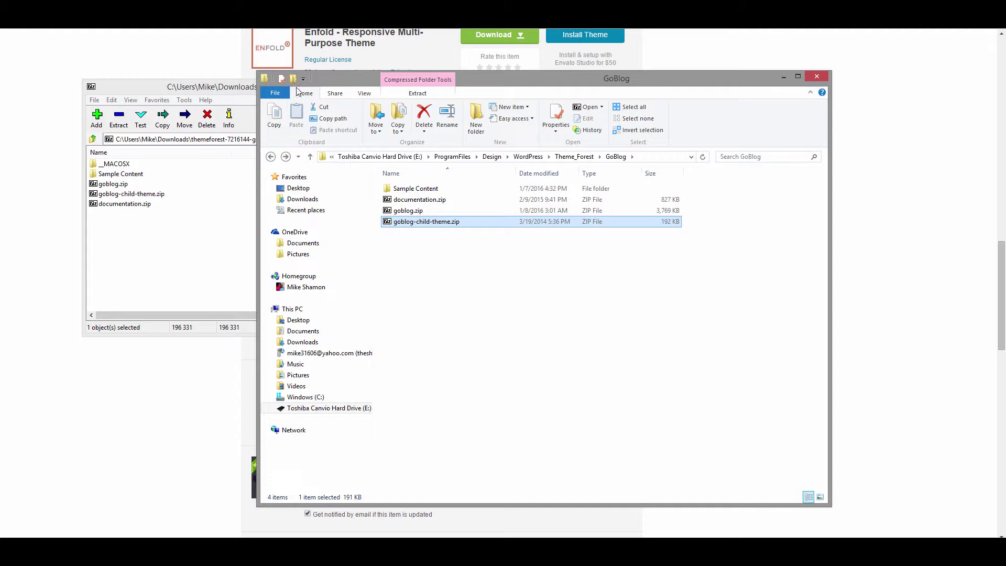
{"action": "left_click", "coordinate": [225, 88]}
{"action": "left_click", "coordinate": [552, 84]}
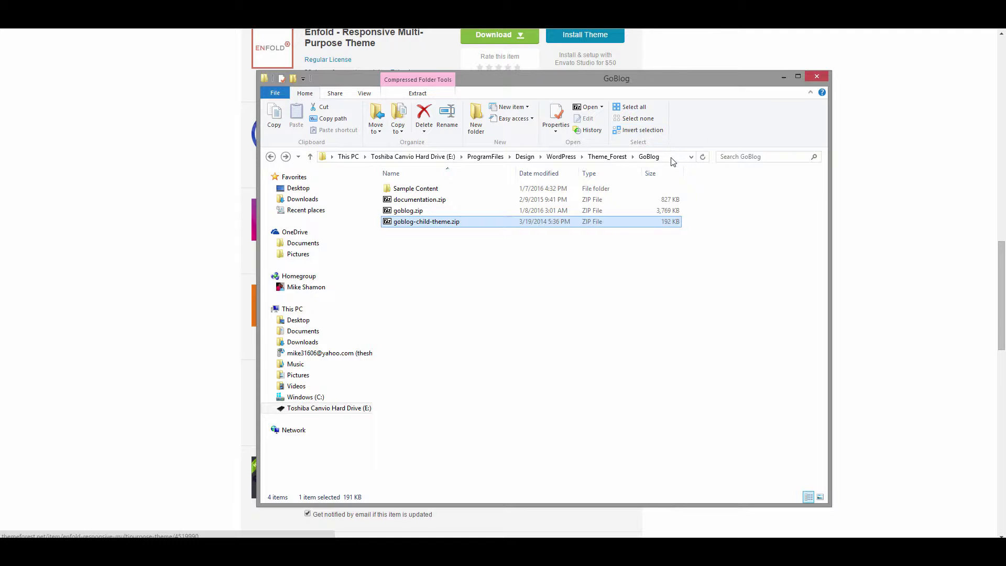
{"action": "left_click", "coordinate": [671, 160]}
{"action": "left_click", "coordinate": [659, 273]}
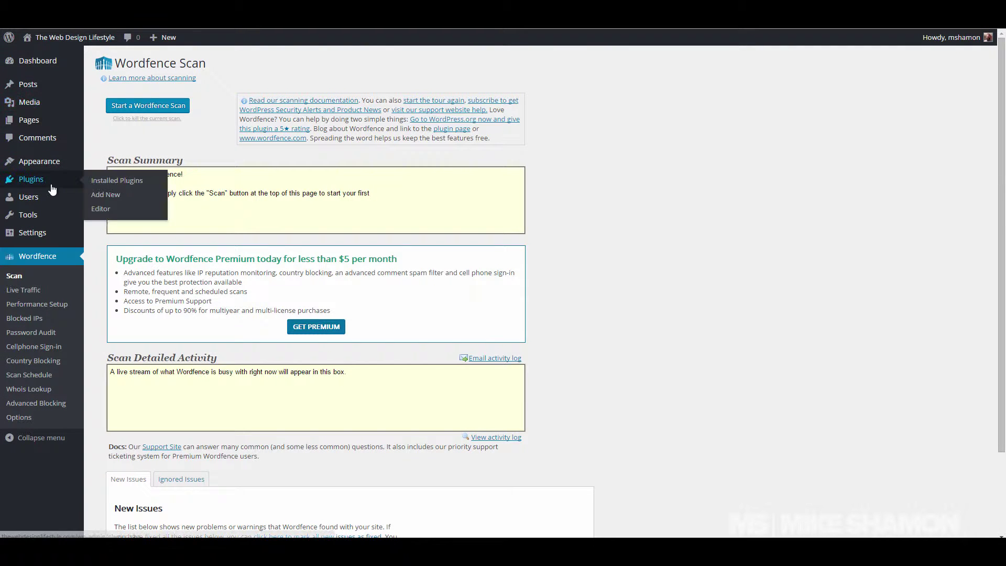
Step: Upload goblog.zip to the WordPress site as a new theme, install it and activate it
{"action": "mouse_move", "coordinate": [57, 226]}
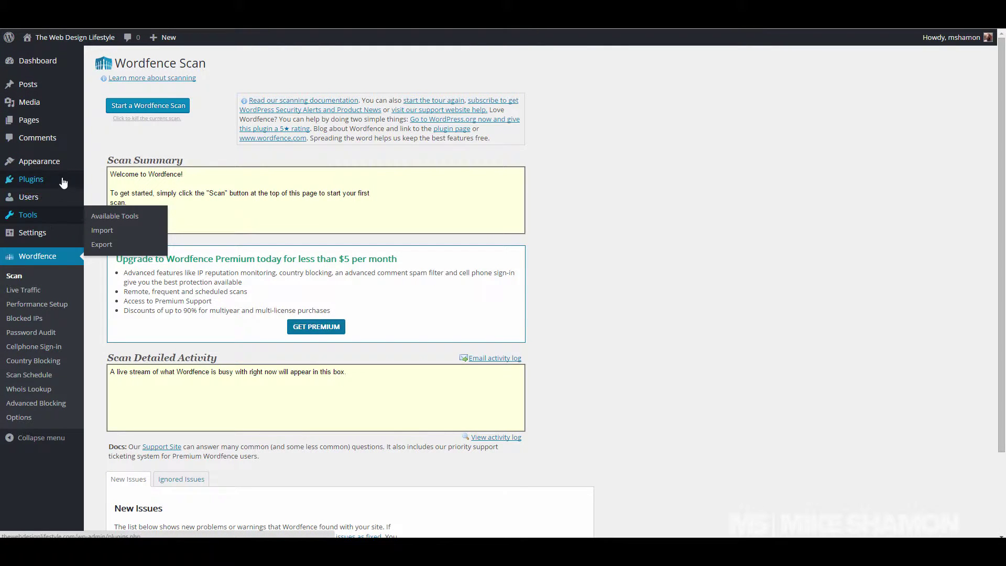
{"action": "mouse_move", "coordinate": [63, 161]}
{"action": "left_click", "coordinate": [103, 167]}
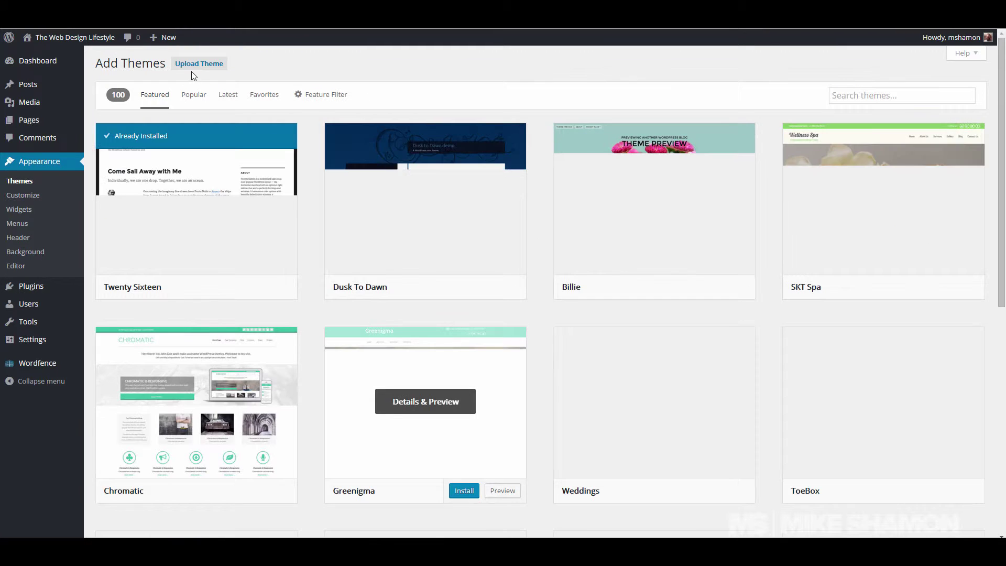
{"action": "left_click", "coordinate": [202, 64]}
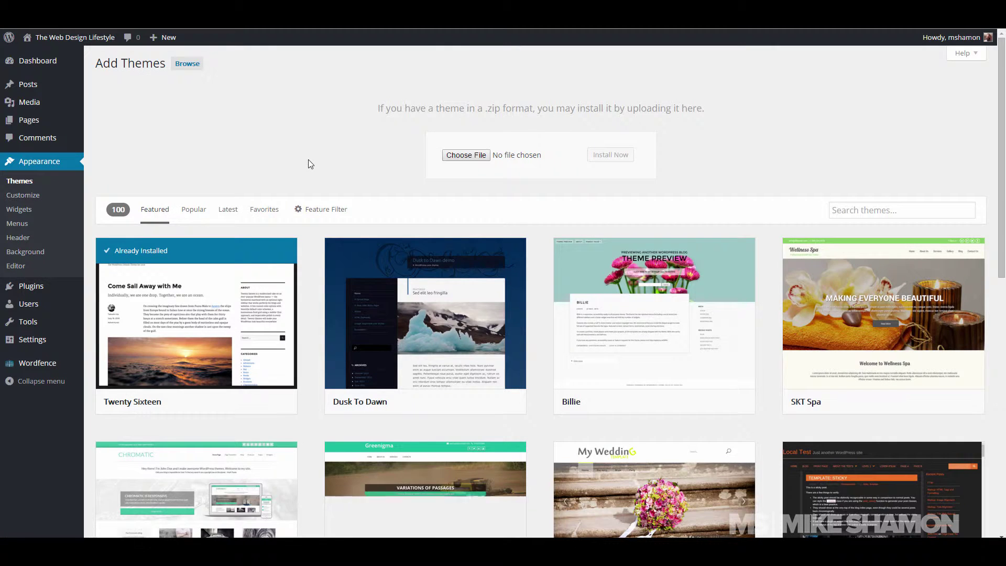
{"action": "left_click", "coordinate": [465, 155]}
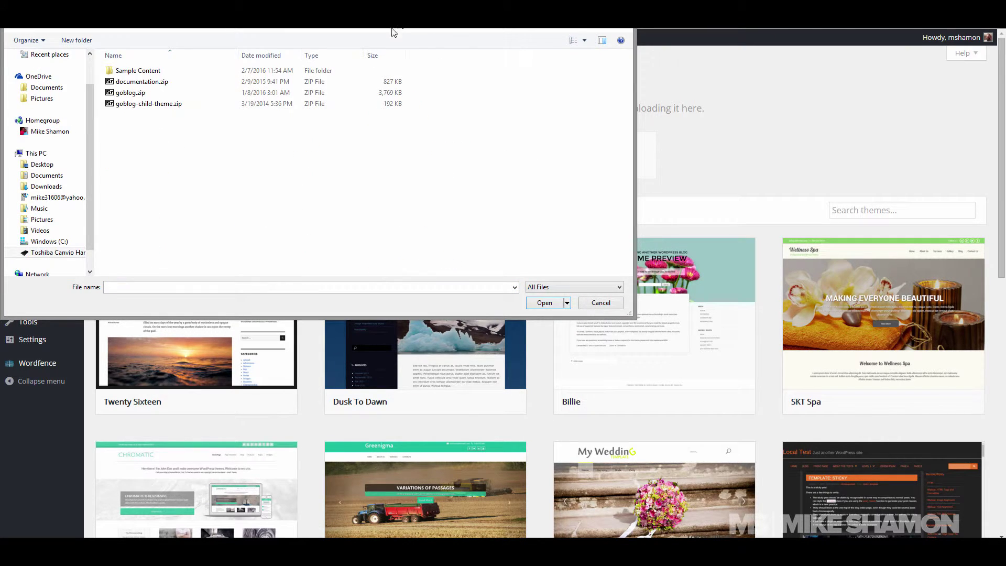
{"action": "left_click", "coordinate": [146, 93]}
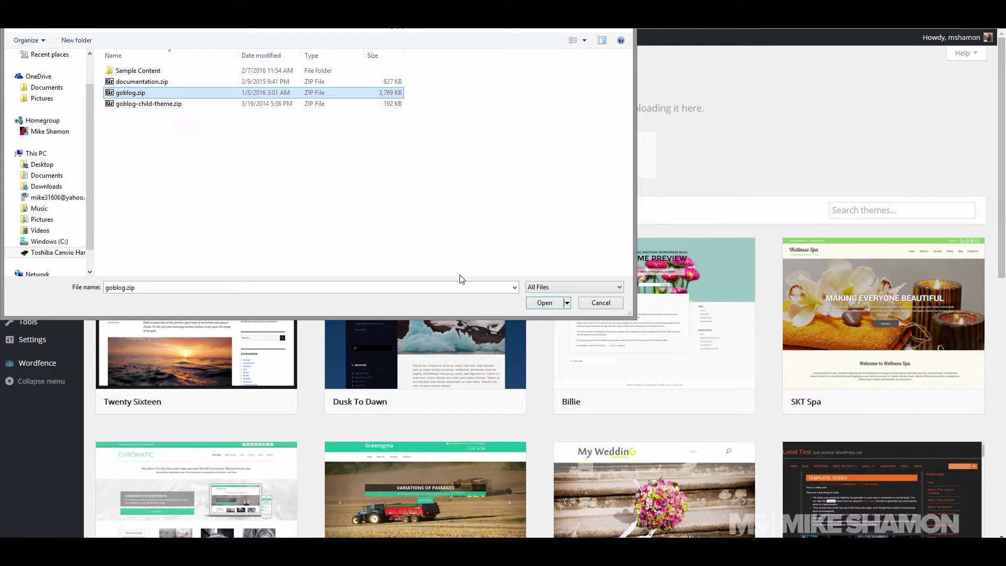
{"action": "left_click", "coordinate": [540, 303]}
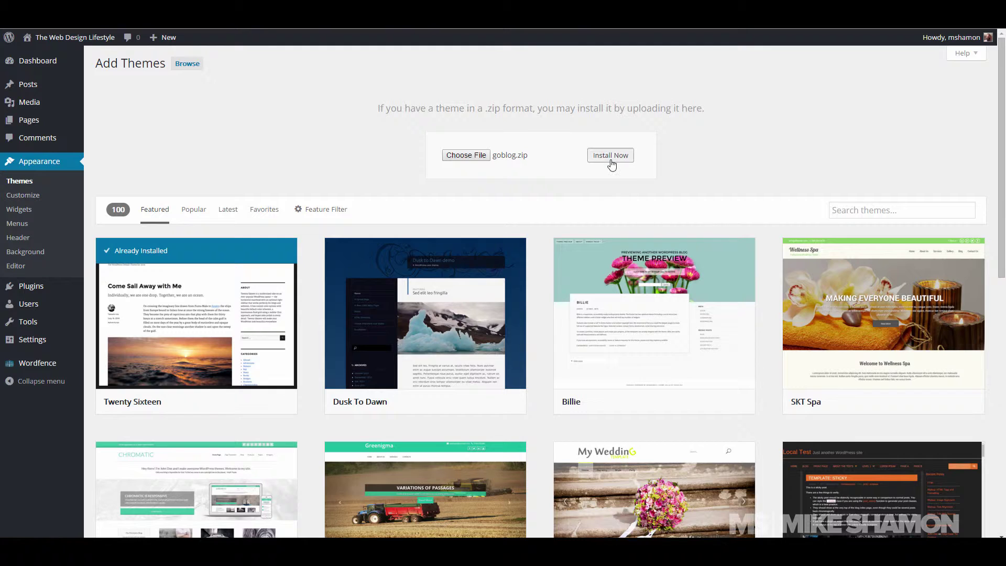
{"action": "left_click", "coordinate": [611, 155]}
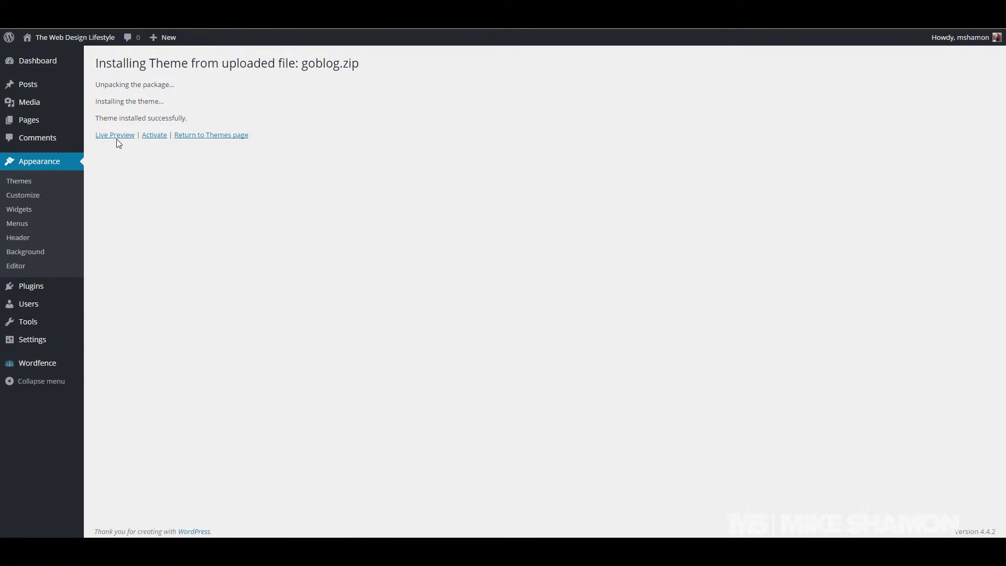
{"action": "left_click", "coordinate": [155, 135]}
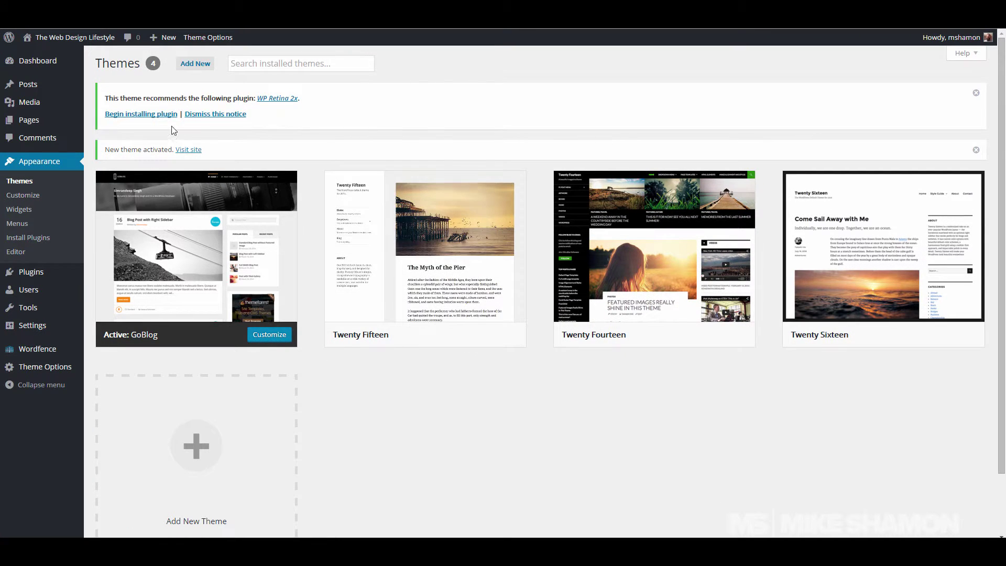
Step: Upload and install goblog-child-theme.zip as another new theme and activate the child theme
{"action": "left_click", "coordinate": [193, 64]}
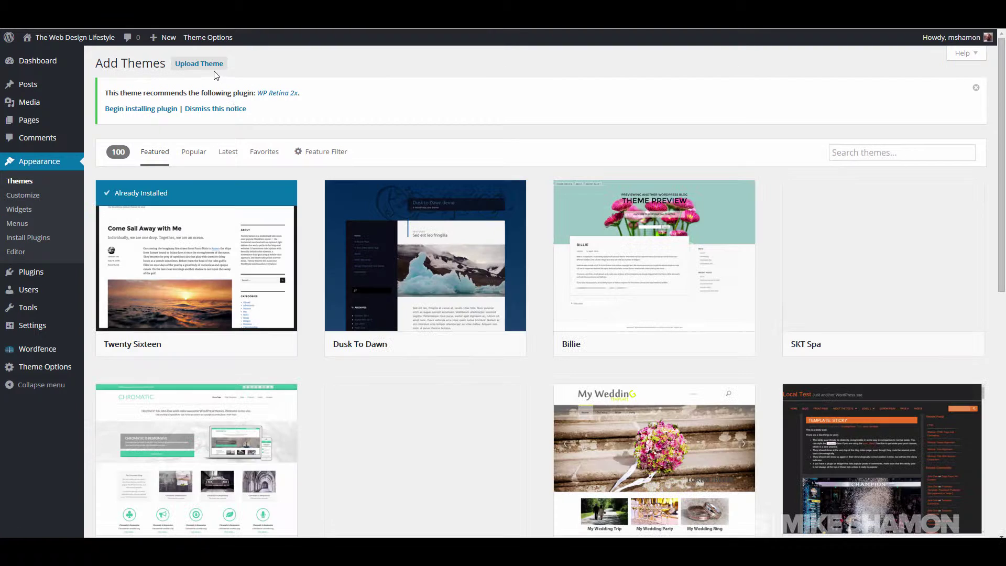
{"action": "left_click", "coordinate": [199, 63]}
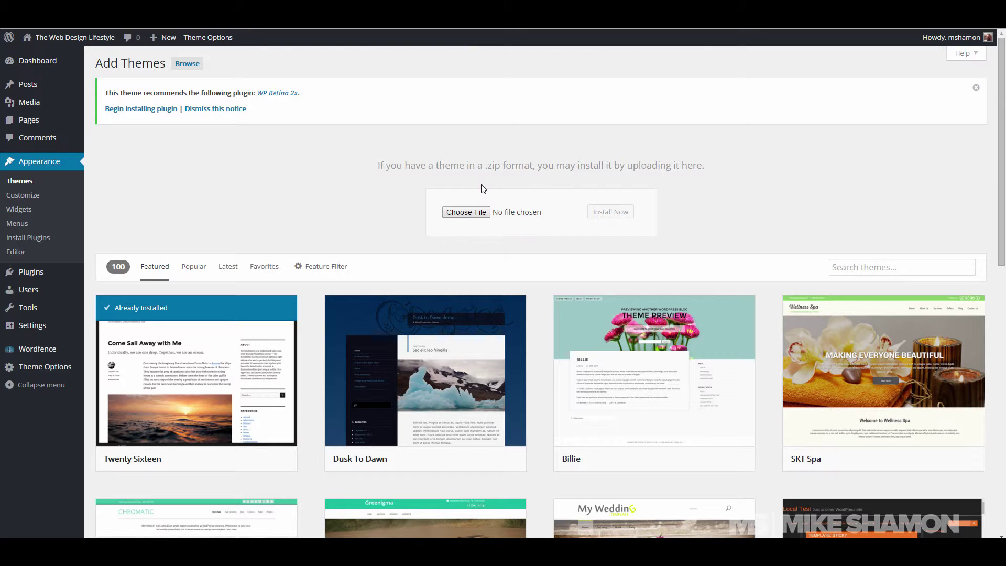
{"action": "left_click", "coordinate": [466, 212]}
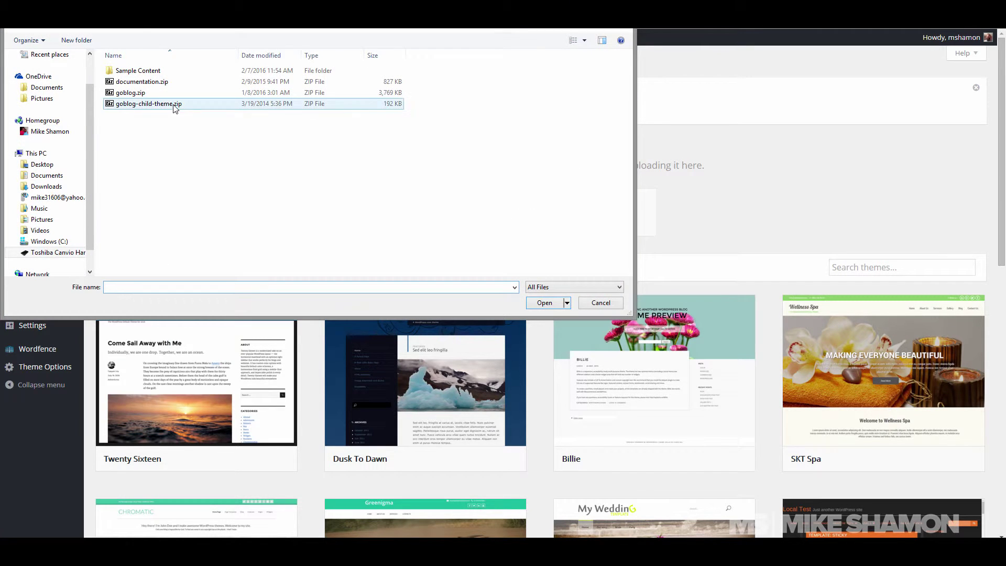
{"action": "left_click", "coordinate": [175, 105]}
{"action": "left_click", "coordinate": [548, 303]}
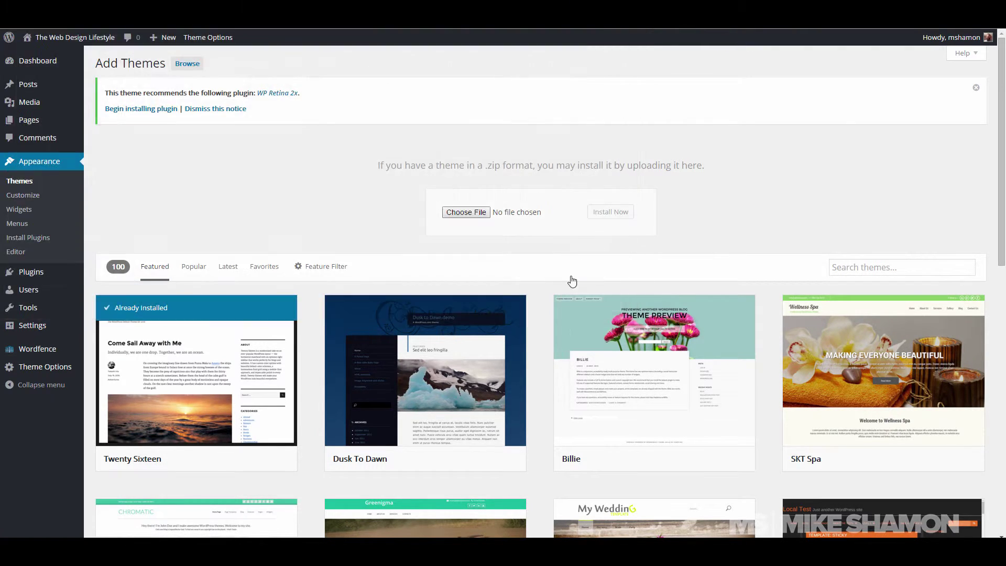
{"action": "left_click", "coordinate": [609, 212]}
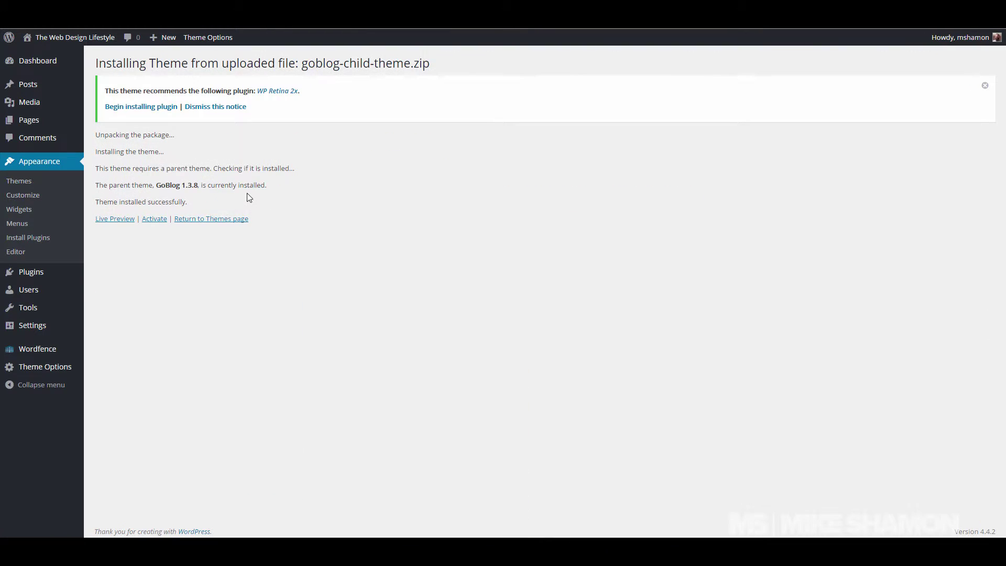
{"action": "left_click", "coordinate": [158, 219]}
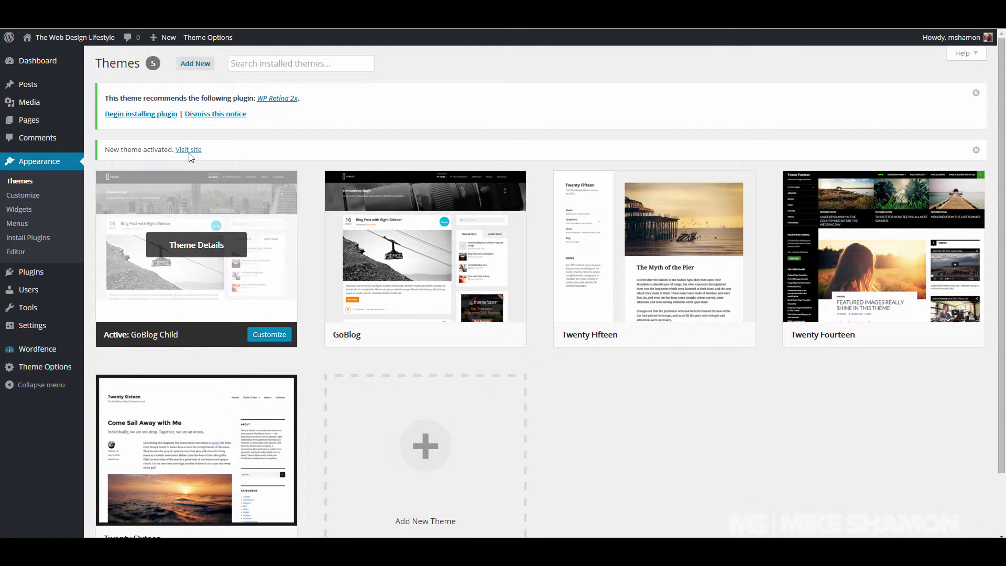
Step: Install and activate the WP Retina 2x plugin recommended by the theme
{"action": "left_click", "coordinate": [150, 115]}
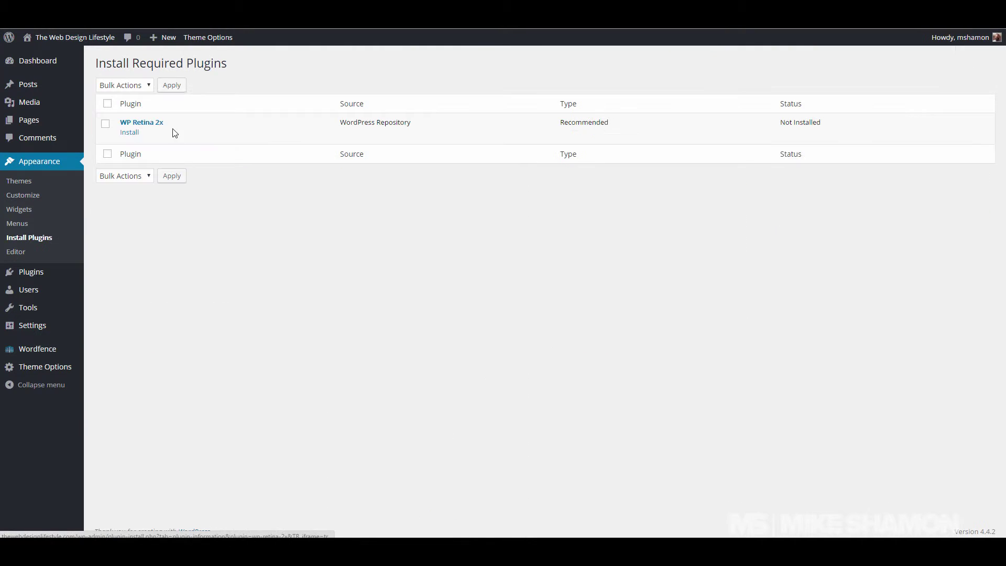
{"action": "left_click", "coordinate": [129, 132]}
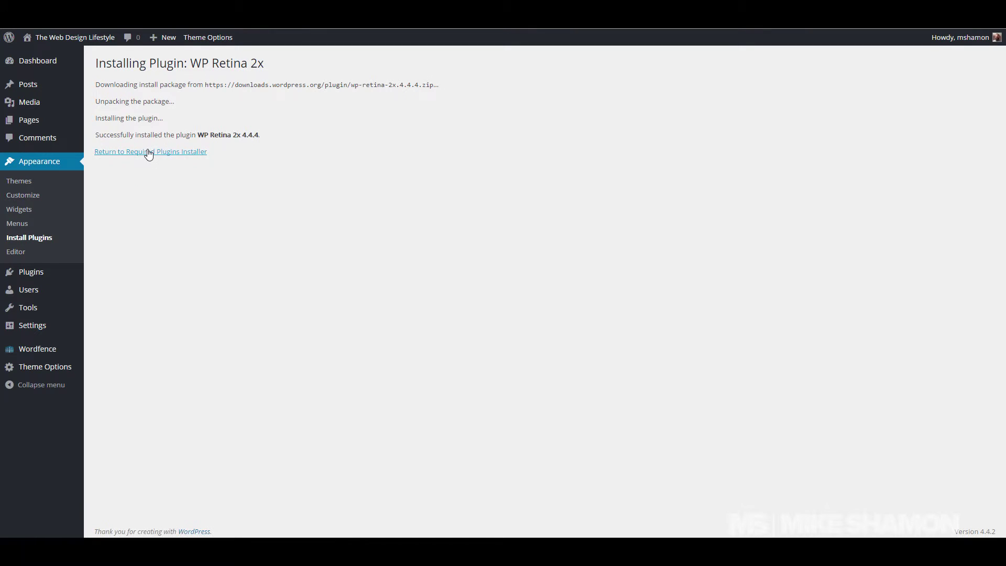
{"action": "left_click", "coordinate": [171, 152]}
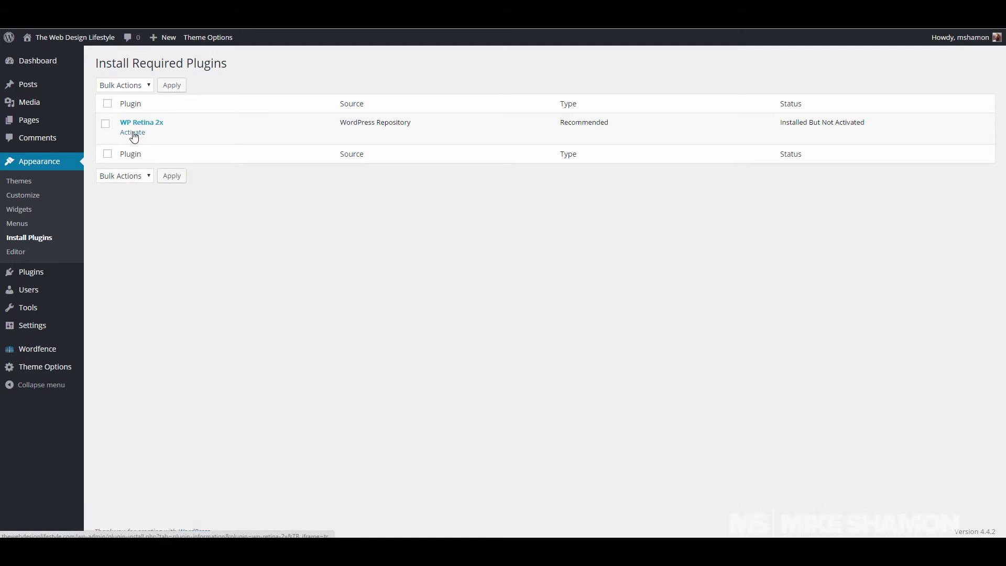
{"action": "left_click", "coordinate": [132, 133]}
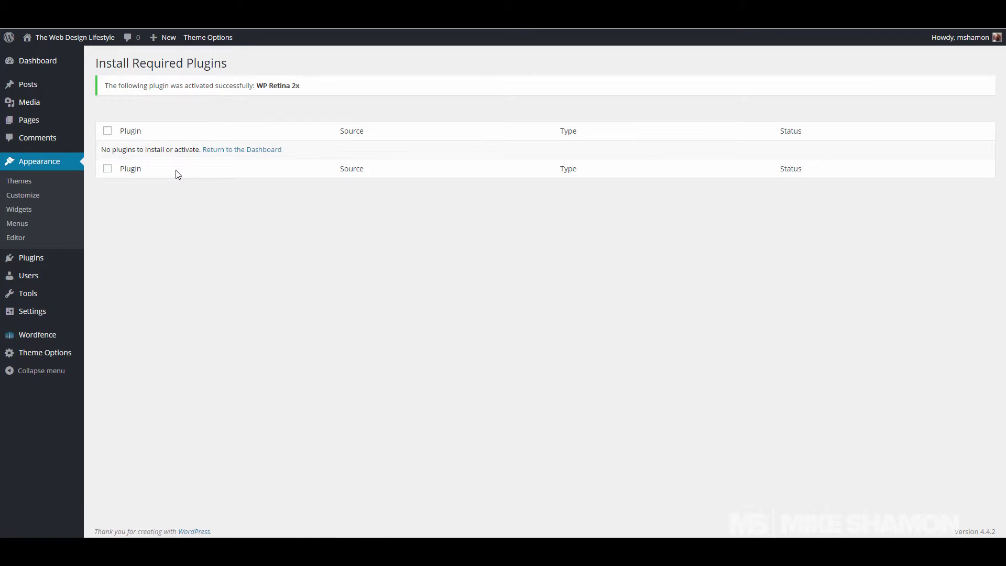
Step: Delete the unused Twenty Fifteen theme from the installed themes
{"action": "left_click", "coordinate": [19, 182]}
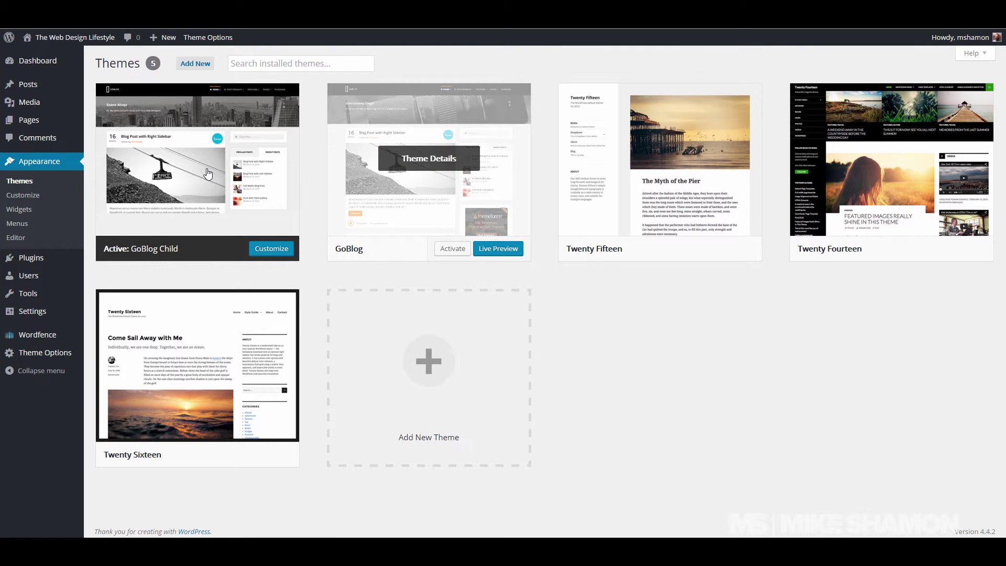
{"action": "left_click", "coordinate": [657, 163]}
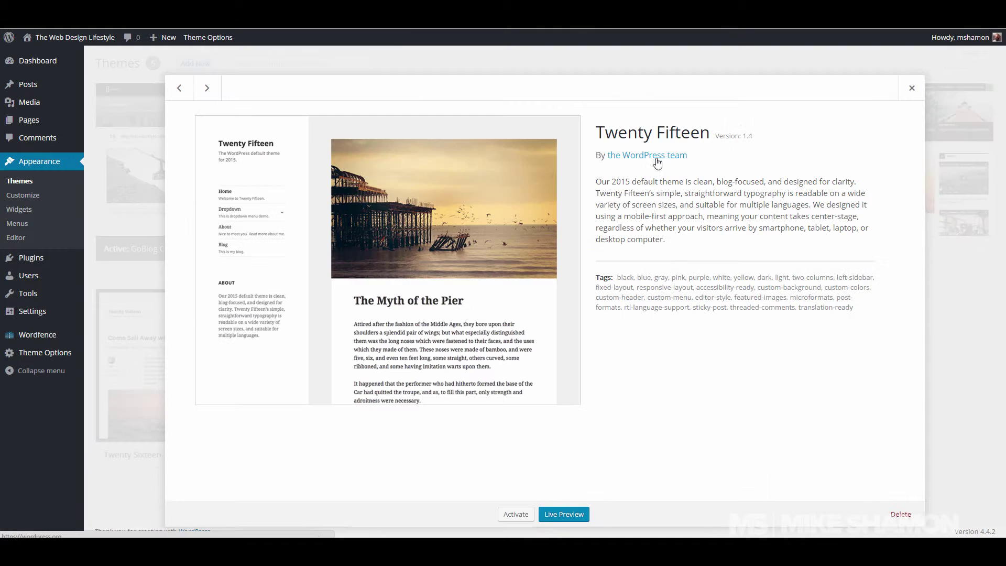
{"action": "left_click", "coordinate": [900, 514]}
{"action": "left_click", "coordinate": [547, 102]}
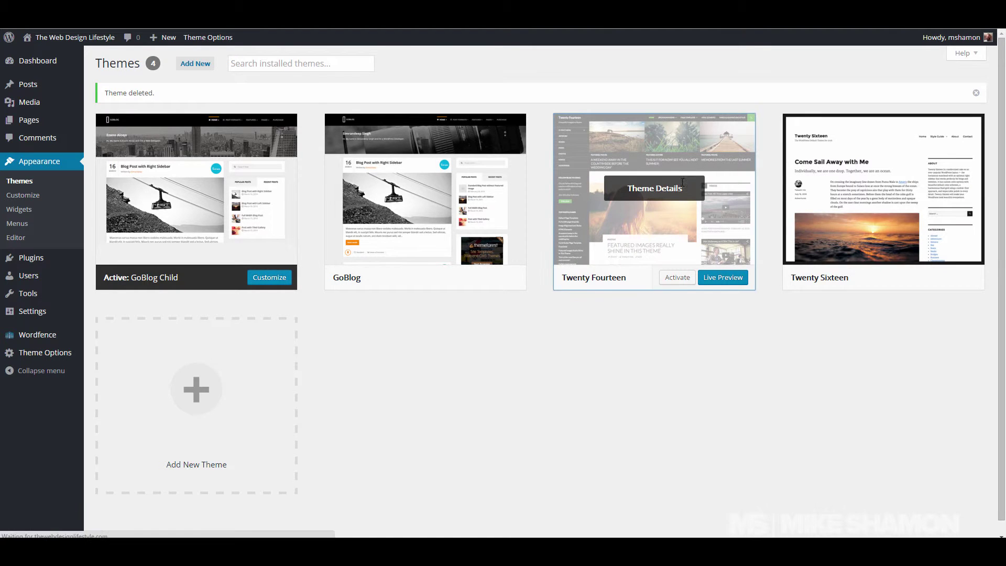
Step: Delete the unused Twenty Fourteen theme from the installed themes
{"action": "left_click", "coordinate": [676, 186]}
{"action": "left_click", "coordinate": [898, 515]}
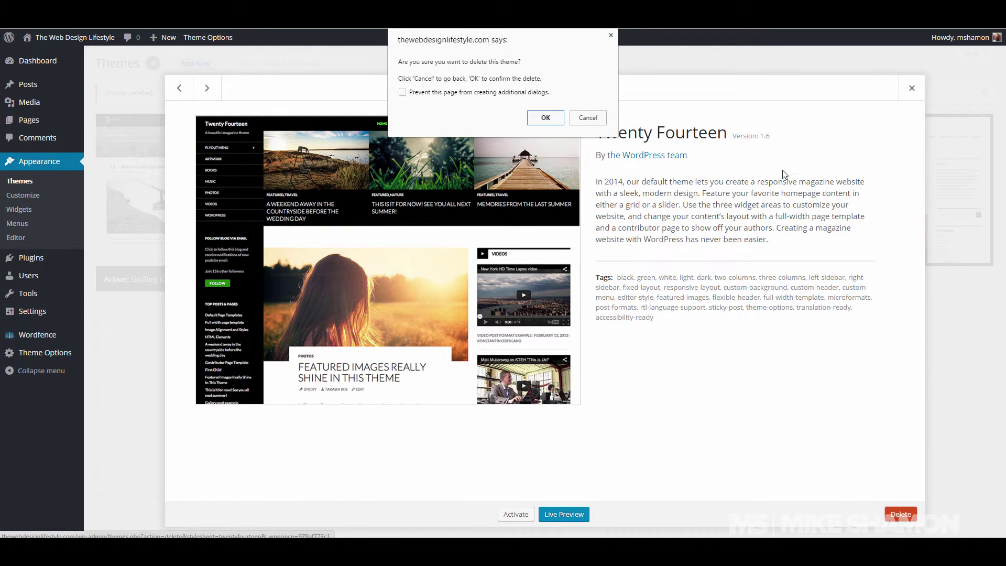
{"action": "left_click", "coordinate": [545, 118]}
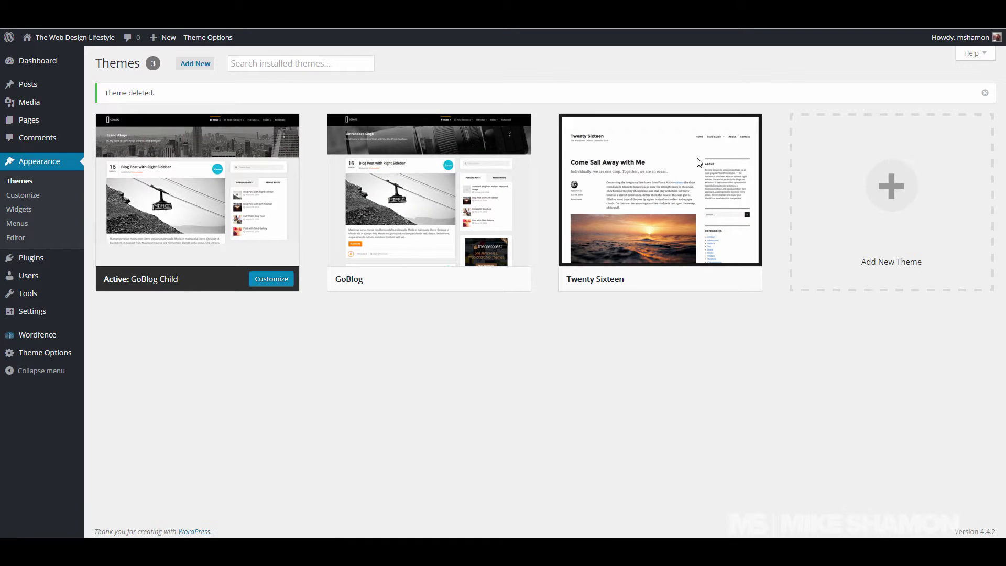
Step: Delete the unused Twenty Sixteen theme from the installed themes
{"action": "mouse_move", "coordinate": [659, 180]}
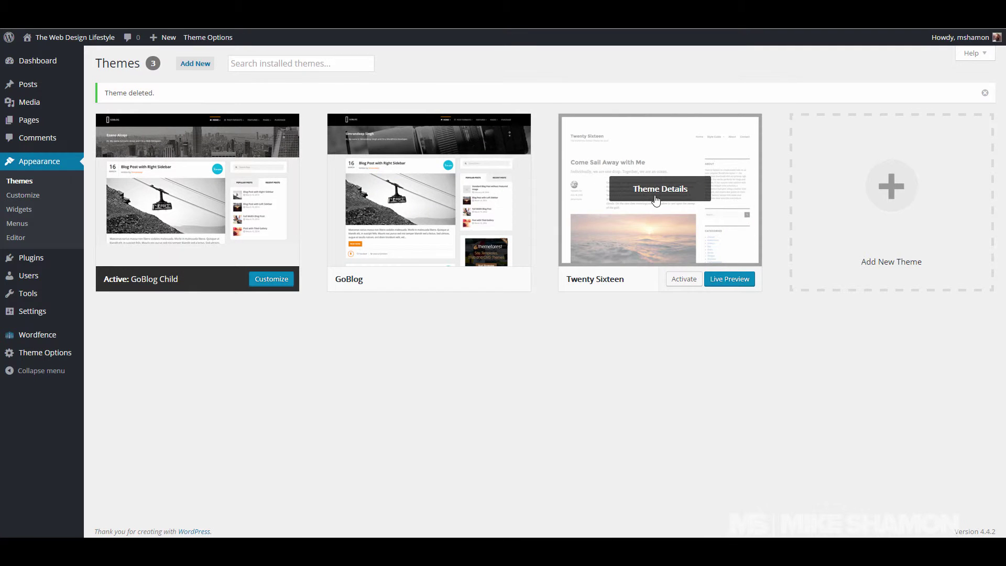
{"action": "left_click", "coordinate": [655, 199]}
{"action": "left_click", "coordinate": [900, 514]}
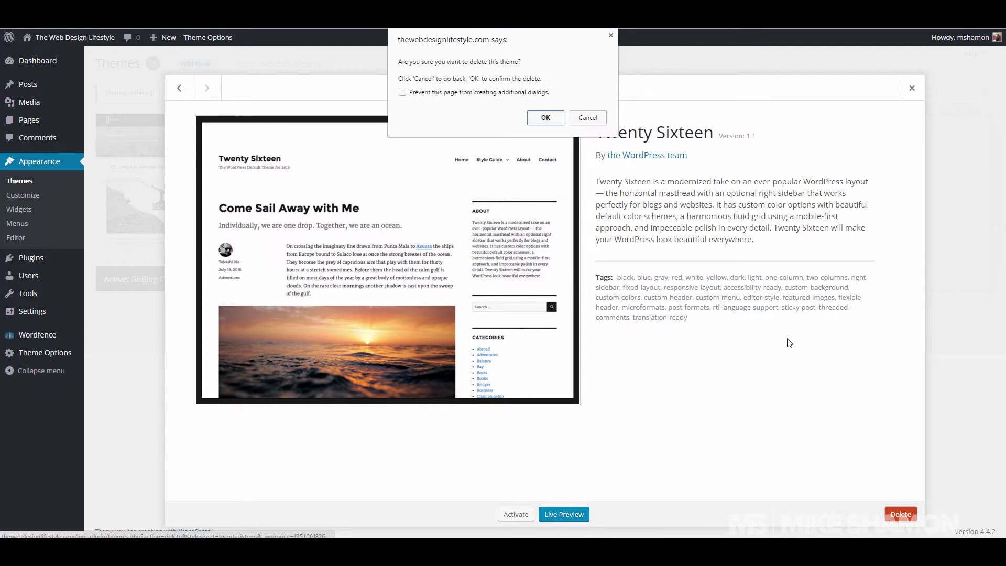
{"action": "left_click", "coordinate": [547, 123]}
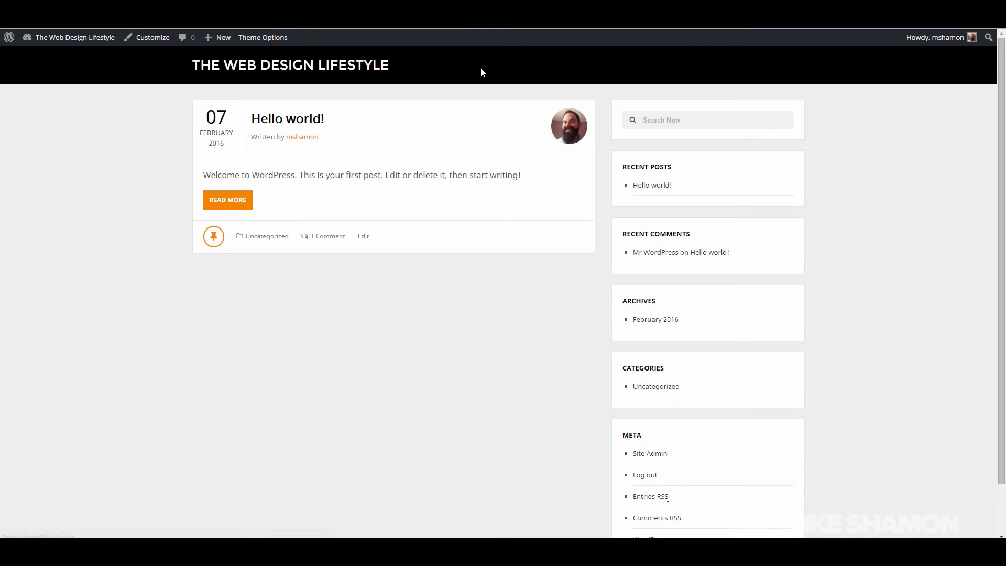
Step: Look over the site's front page, including its sidebar widgets and footer, with the GoBlog child theme active
{"action": "scroll", "coordinate": [714, 181], "scroll_direction": "down", "scroll_amount": 1}
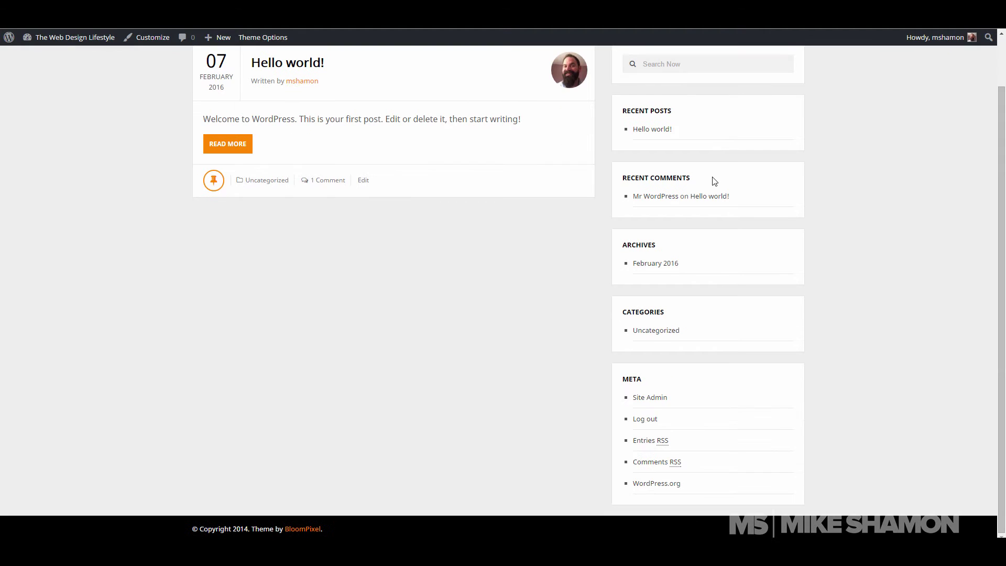
{"action": "scroll", "coordinate": [592, 508], "scroll_direction": "up", "scroll_amount": 1}
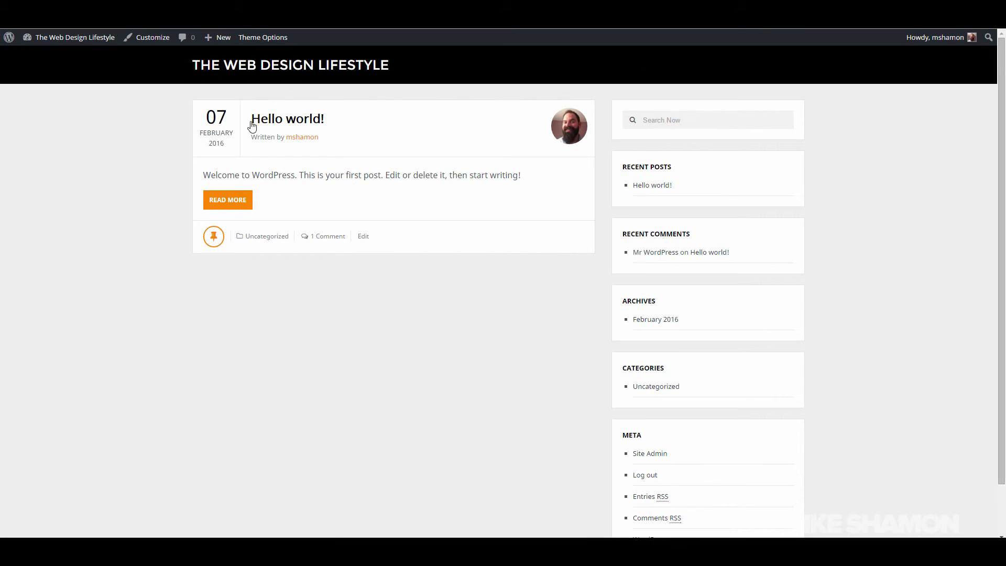